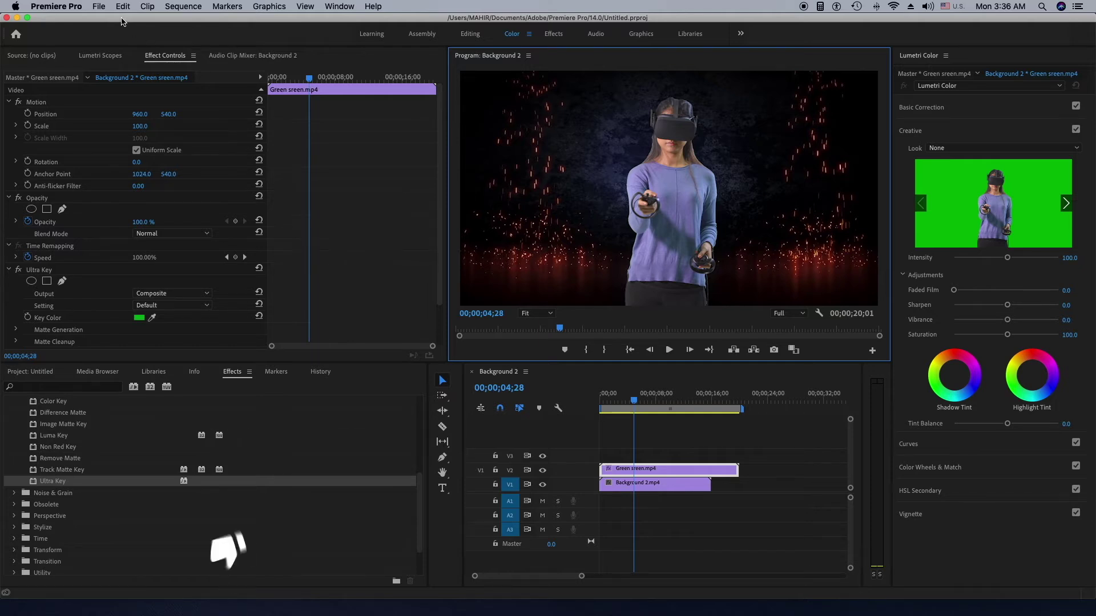
# - Open the Export Media settings for the keyed sequence, leaving the format at H.264
pyautogui.click(98, 7)
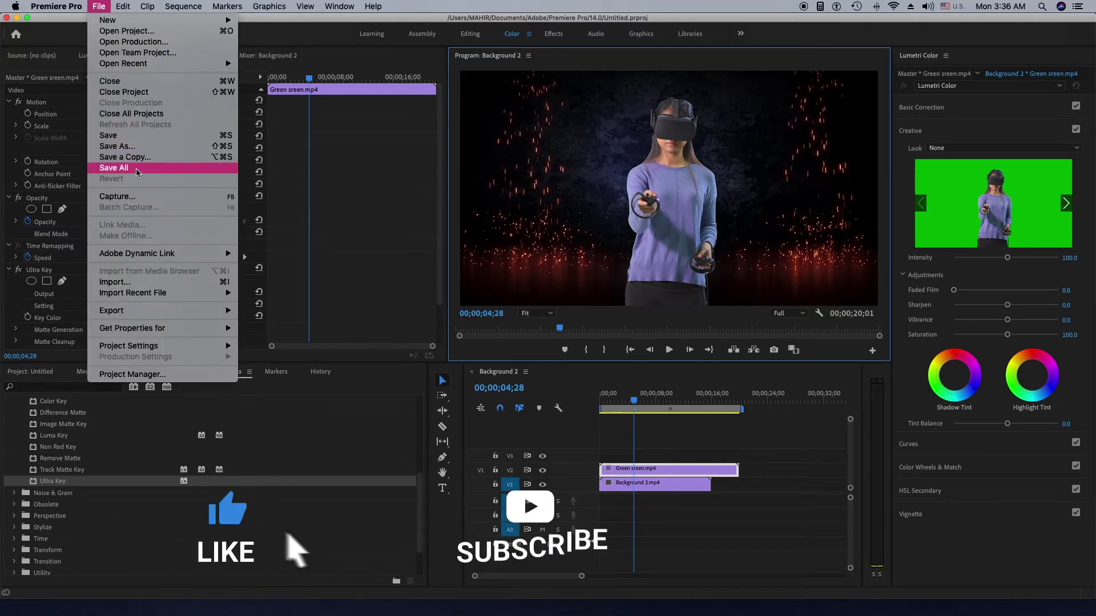
pyautogui.moveTo(128, 311)
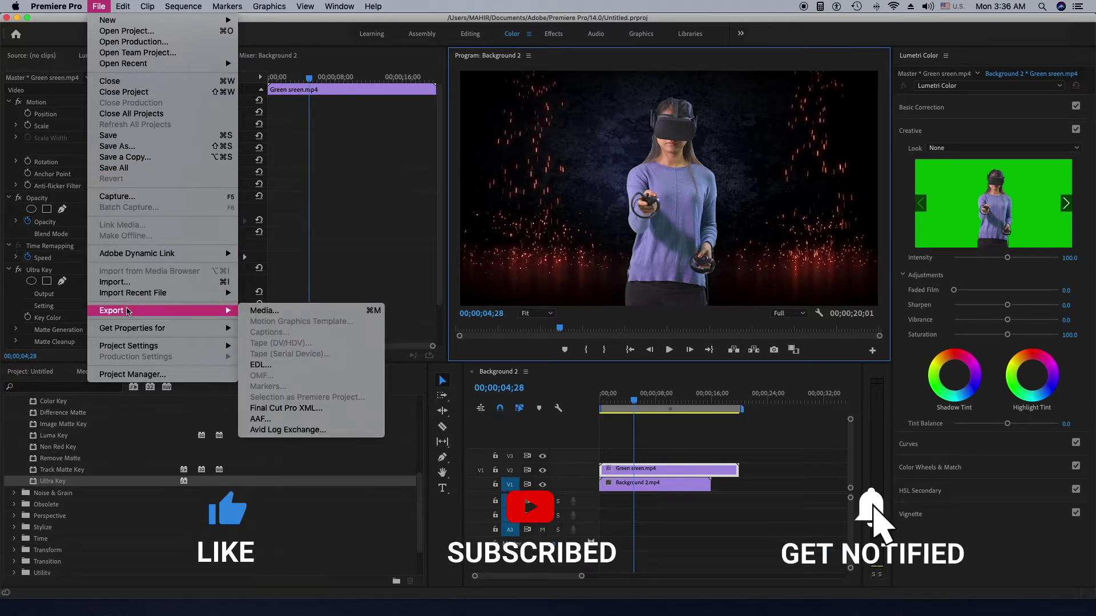
pyautogui.click(283, 314)
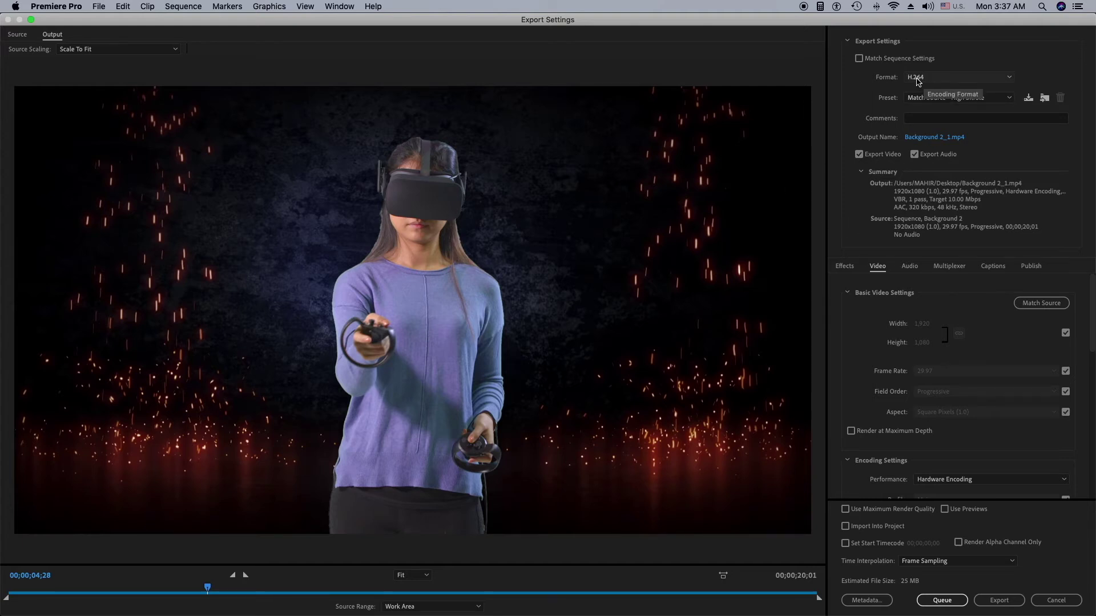
pyautogui.click(956, 82)
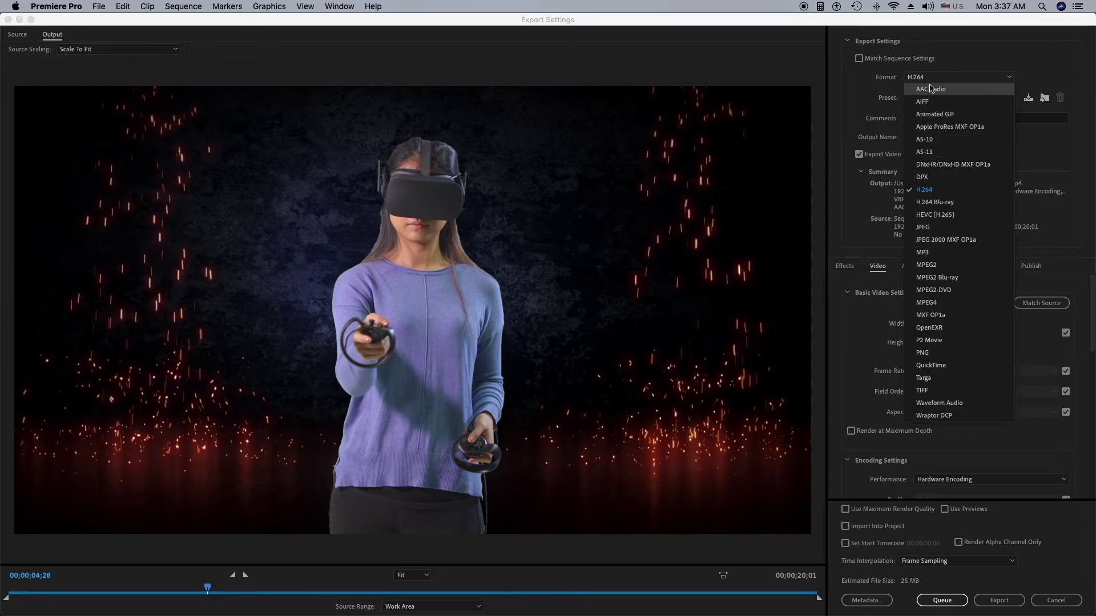
pyautogui.press('Escape')
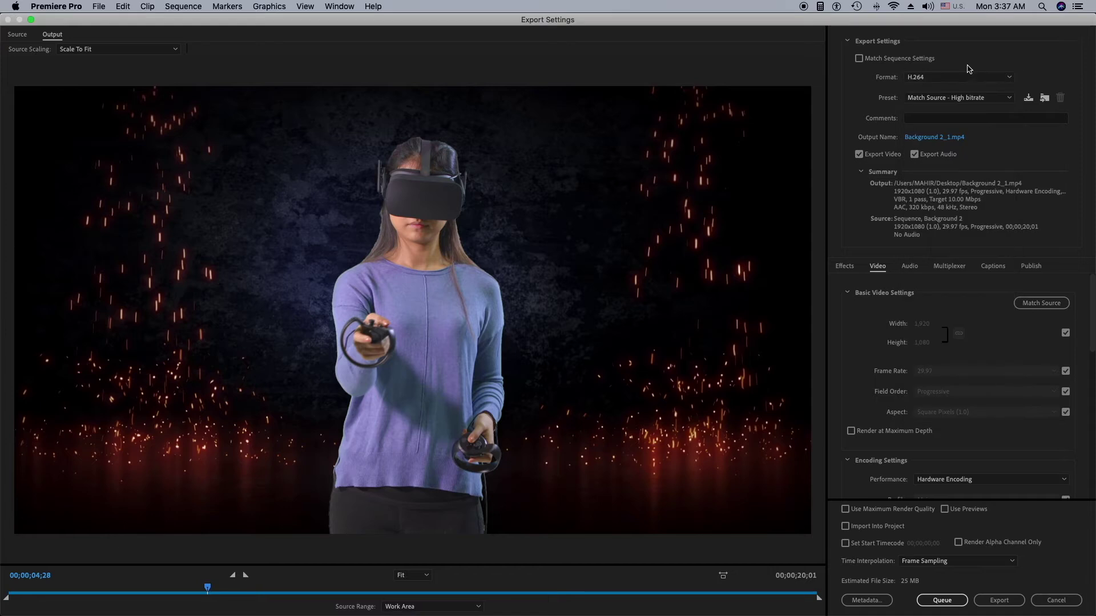
# - Export the sequence as Background 2_1.mp4 using the YouTube 1080p Full HD preset
pyautogui.click(926, 138)
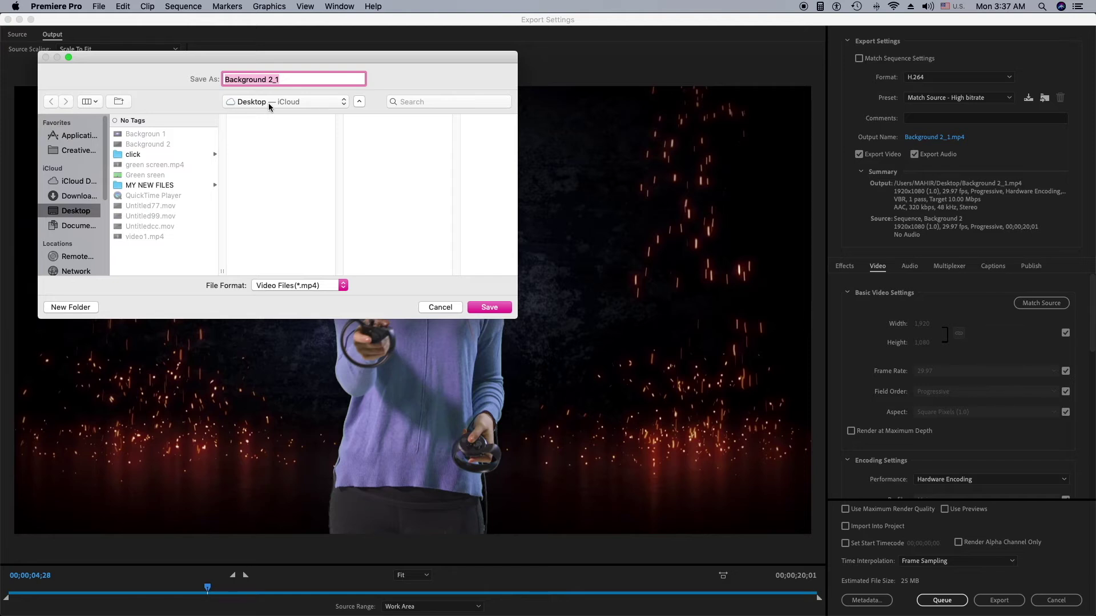
pyautogui.click(491, 308)
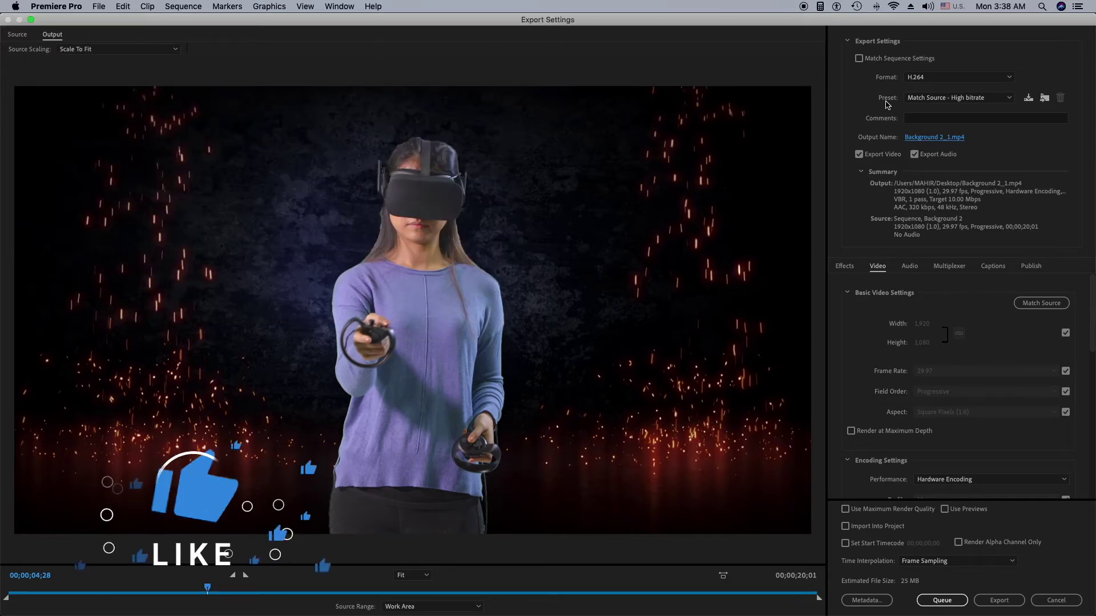
pyautogui.click(1008, 98)
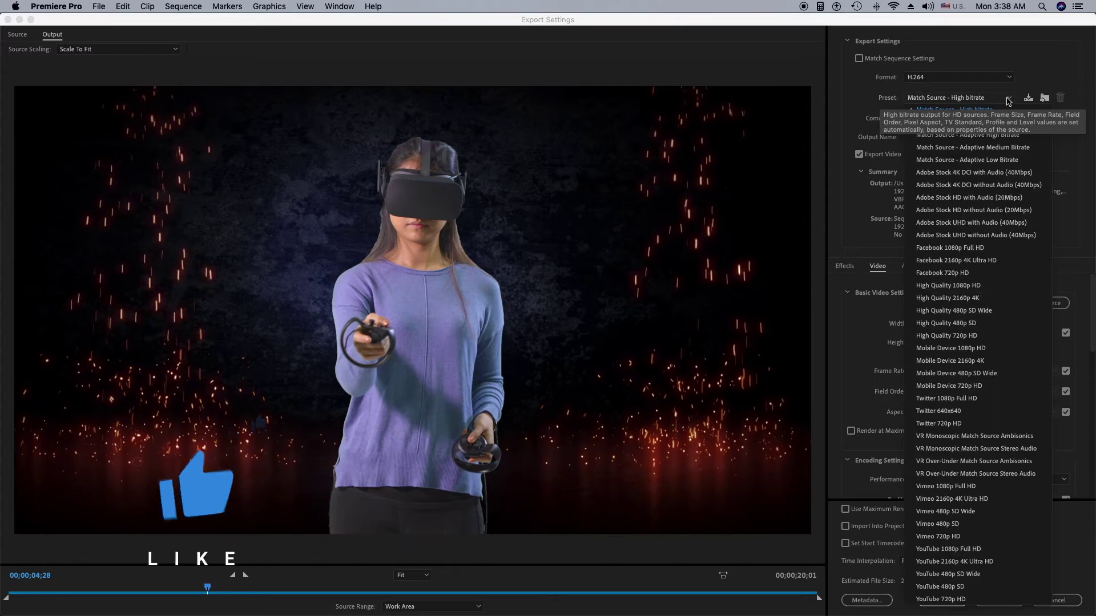
pyautogui.click(964, 549)
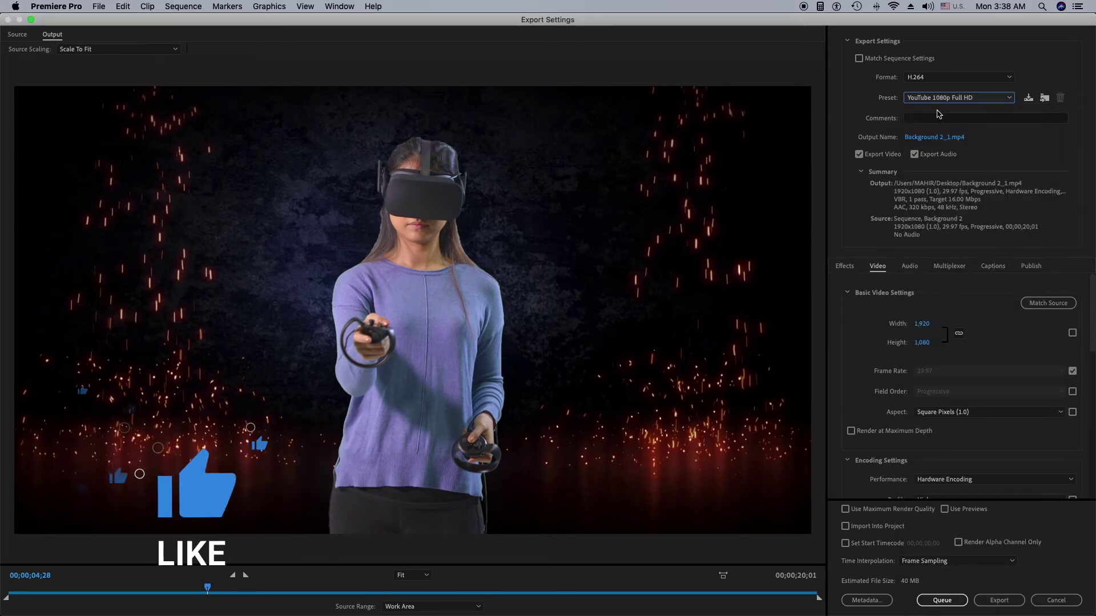
pyautogui.click(957, 97)
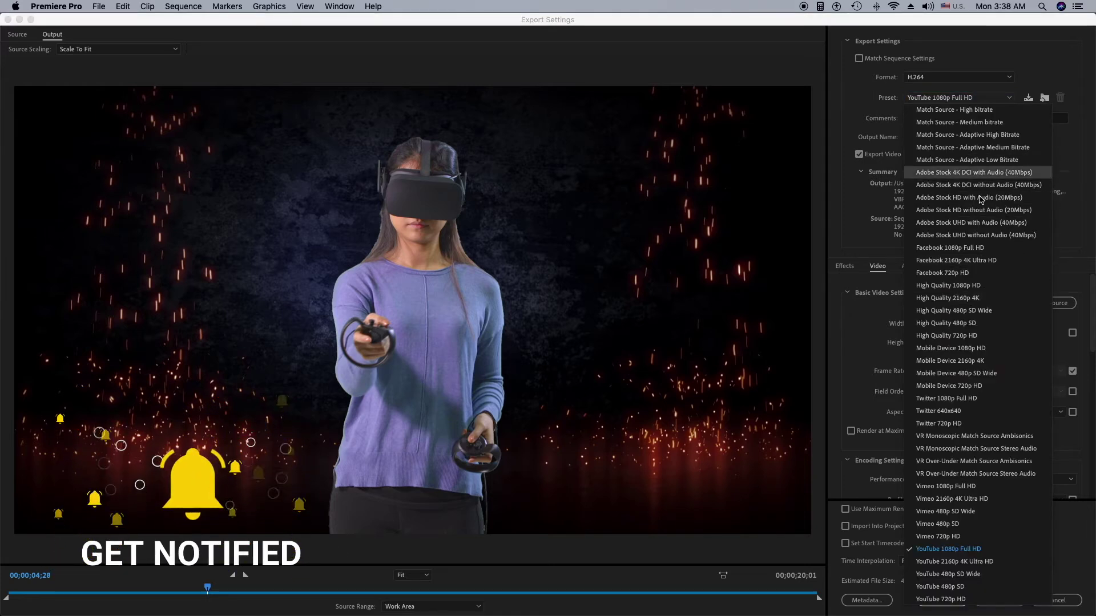
pyautogui.click(876, 315)
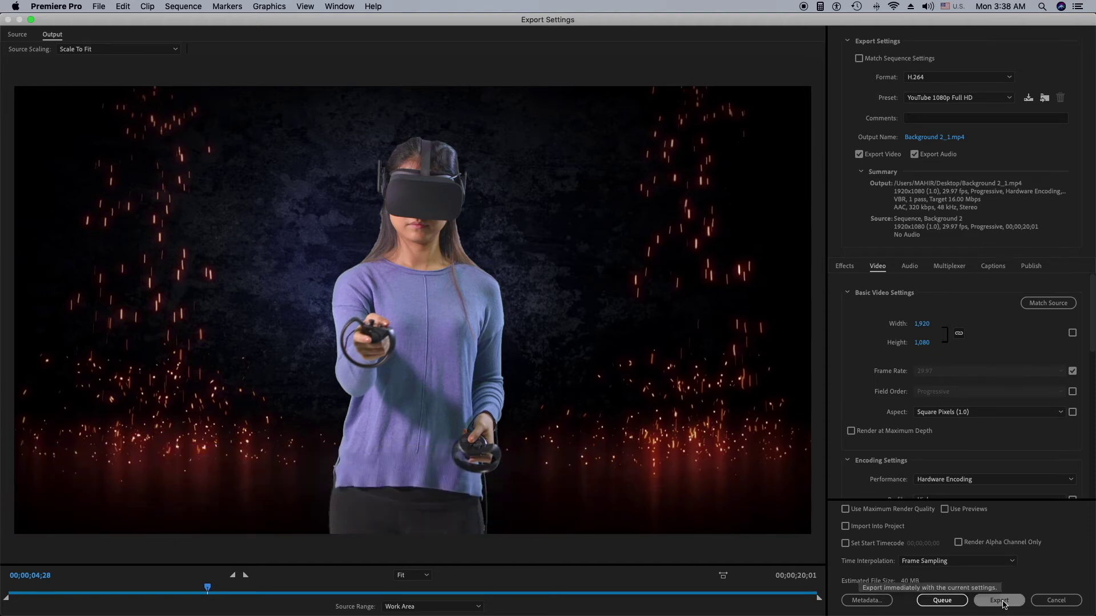
pyautogui.click(1000, 601)
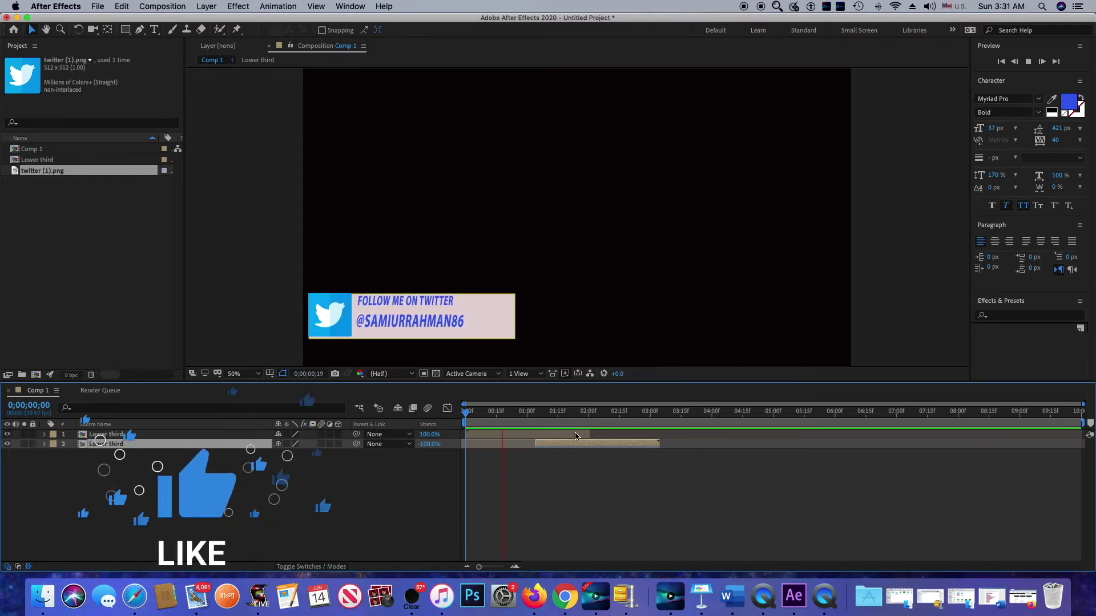
# - Add Comp 1 to the After Effects Render Queue from the Composition menu
pyautogui.click(162, 6)
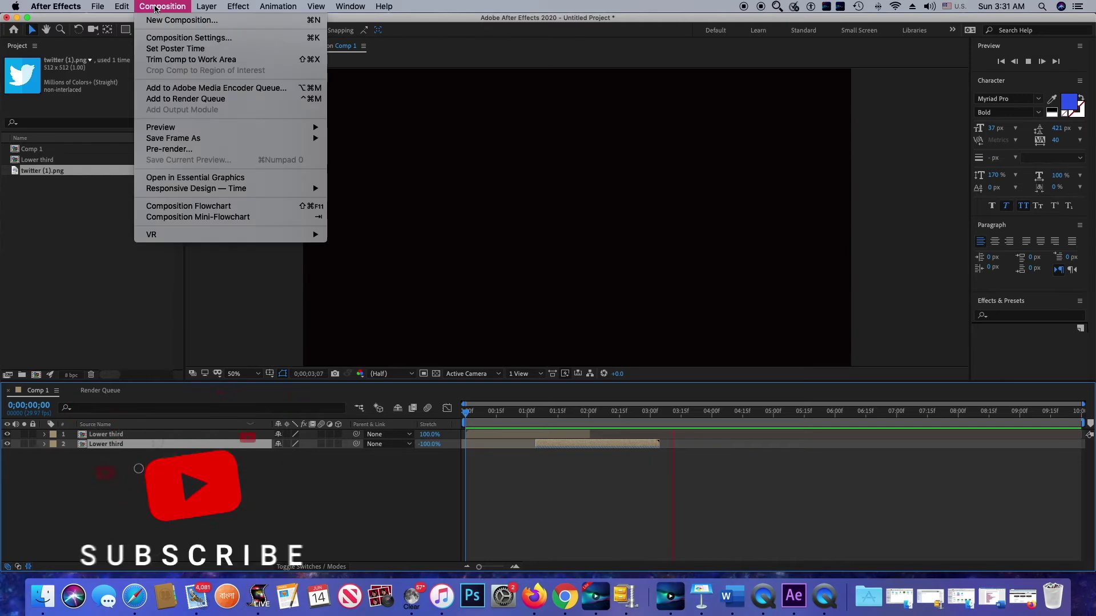
pyautogui.click(198, 100)
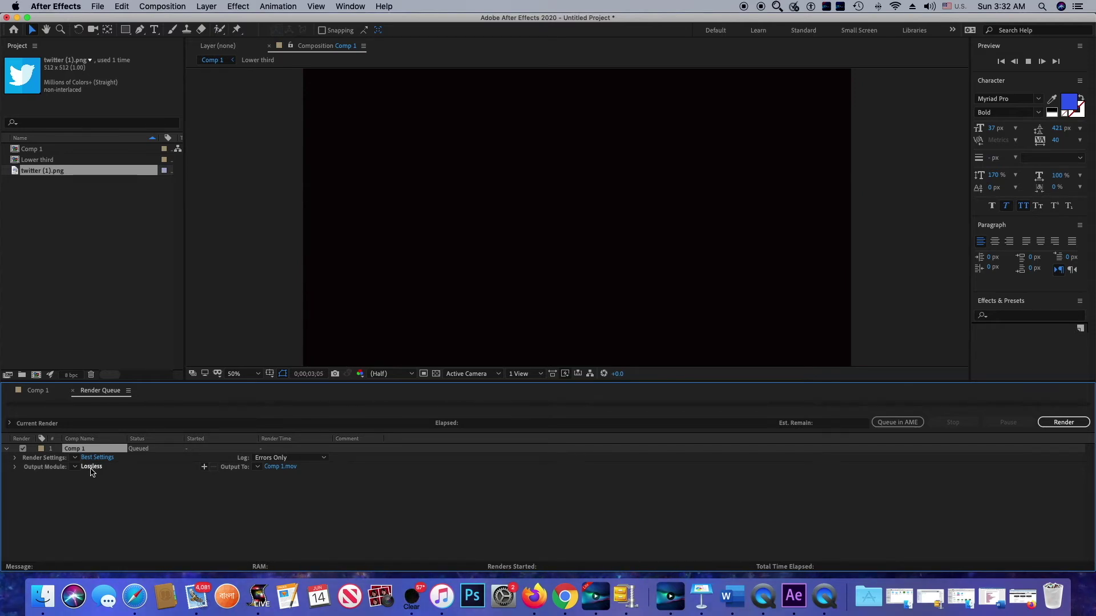
# - Set Comp 1's output module to QuickTime with RGB + Alpha channels
pyautogui.click(90, 467)
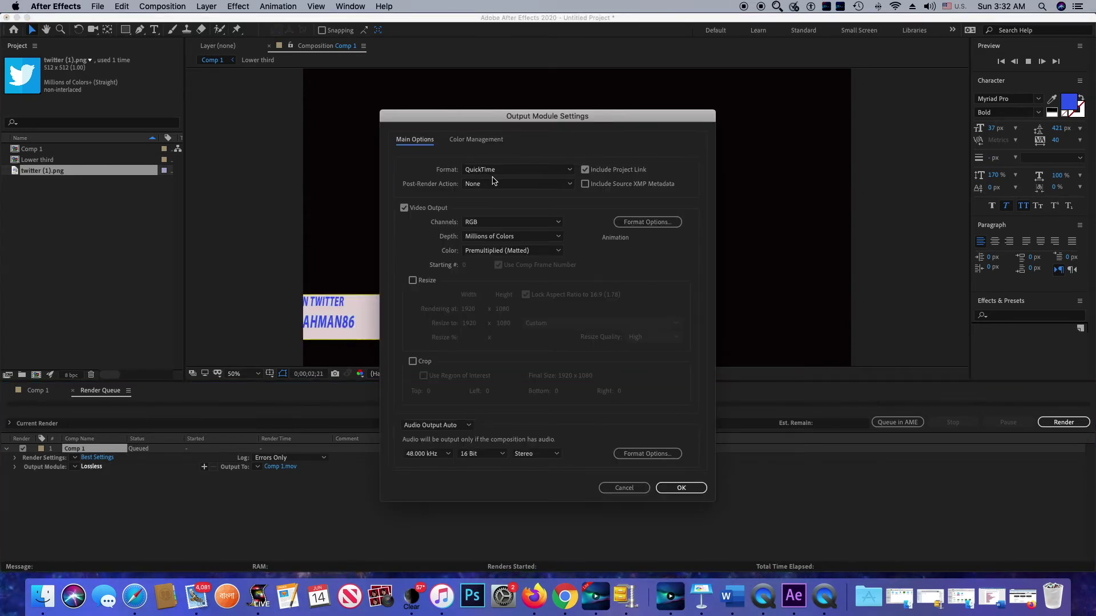
pyautogui.click(569, 170)
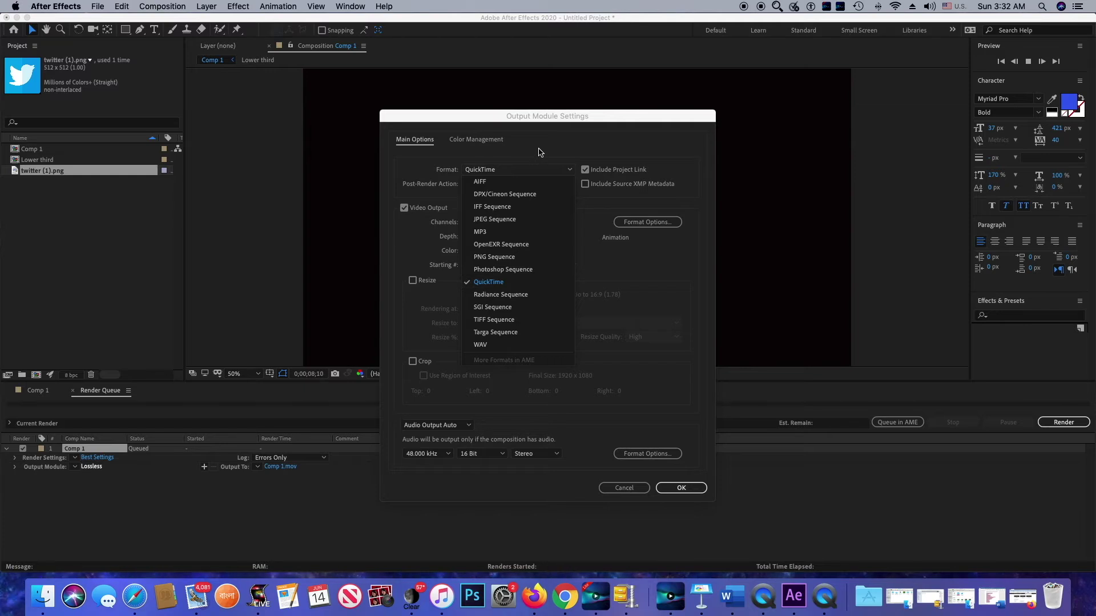
pyautogui.click(505, 287)
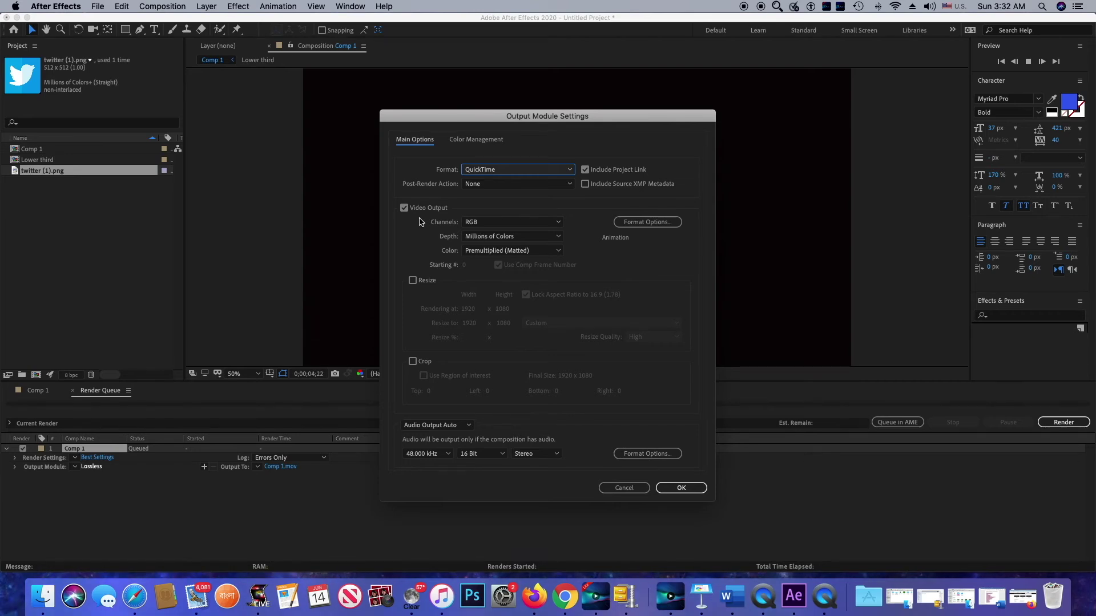
pyautogui.click(511, 222)
pyautogui.click(491, 260)
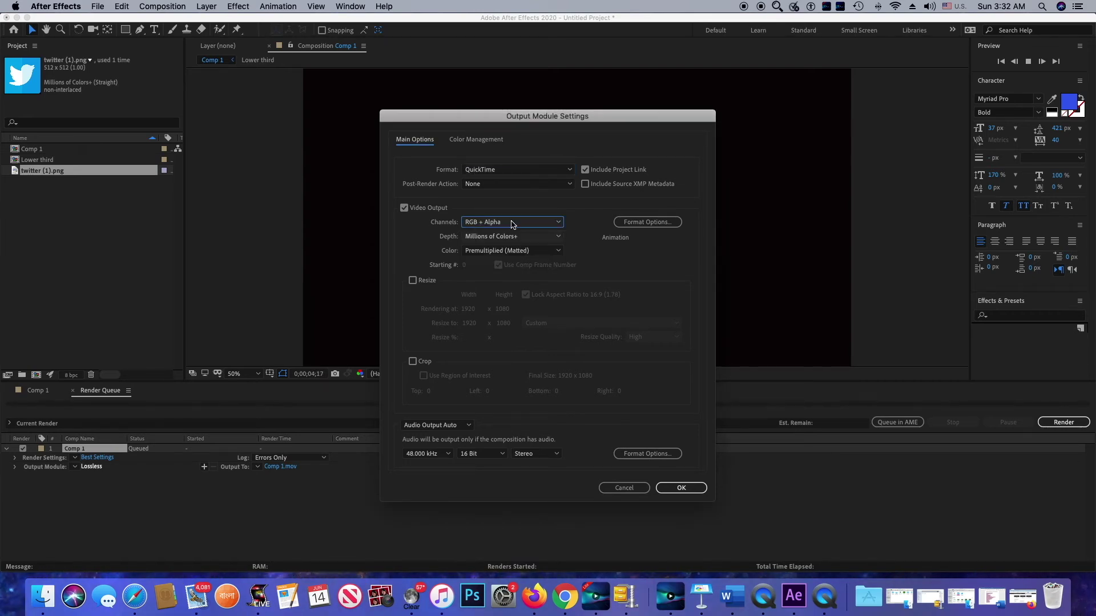
pyautogui.click(511, 224)
pyautogui.click(503, 260)
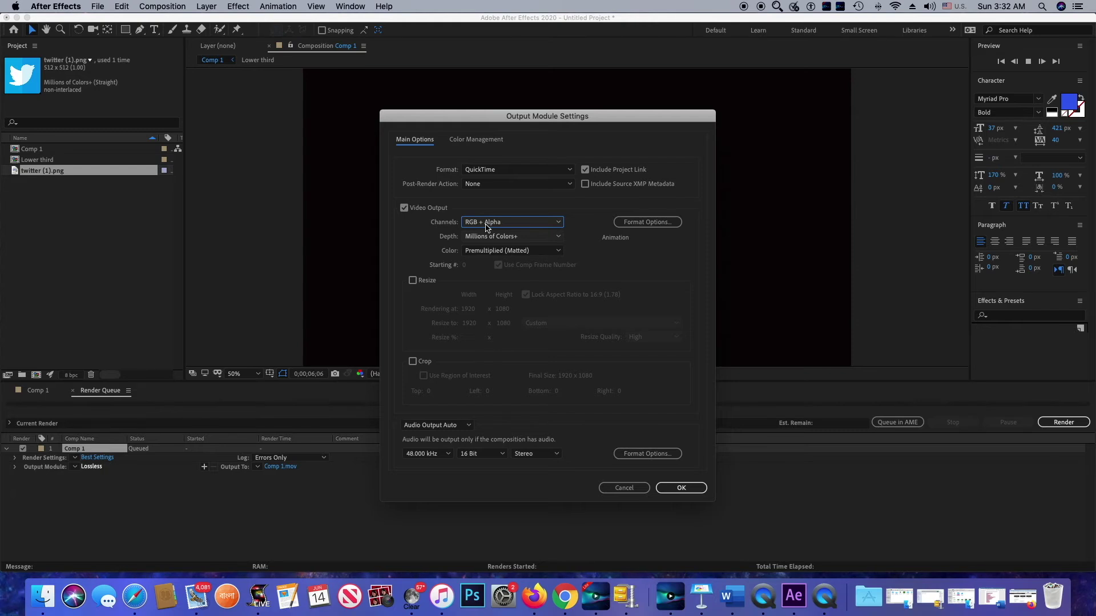
pyautogui.click(694, 490)
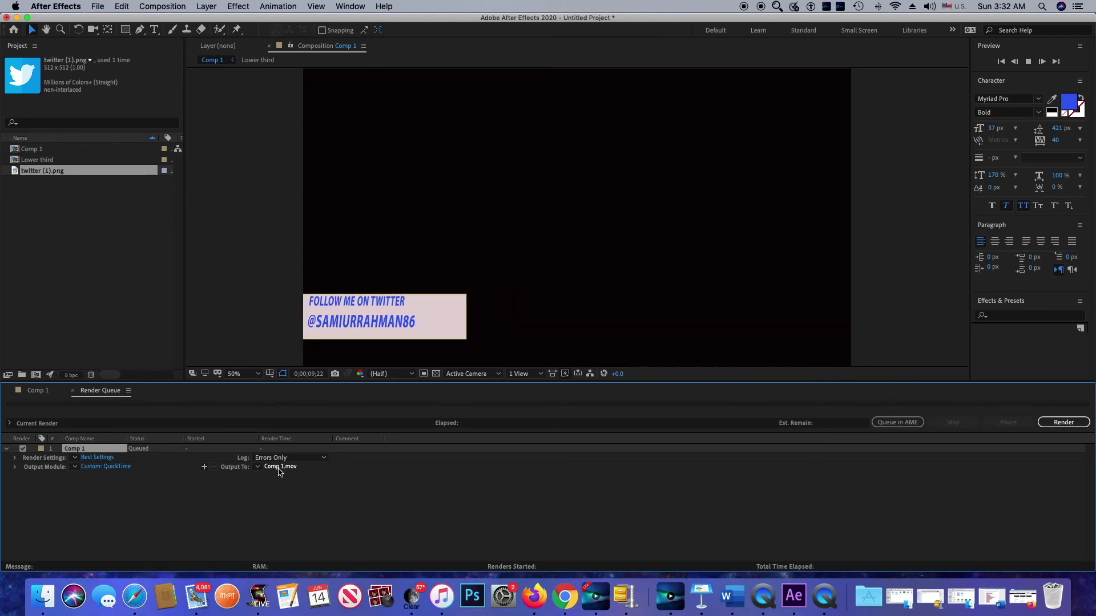
# - Rename the render output to lower third 4.mov and render Comp 1
pyautogui.click(280, 467)
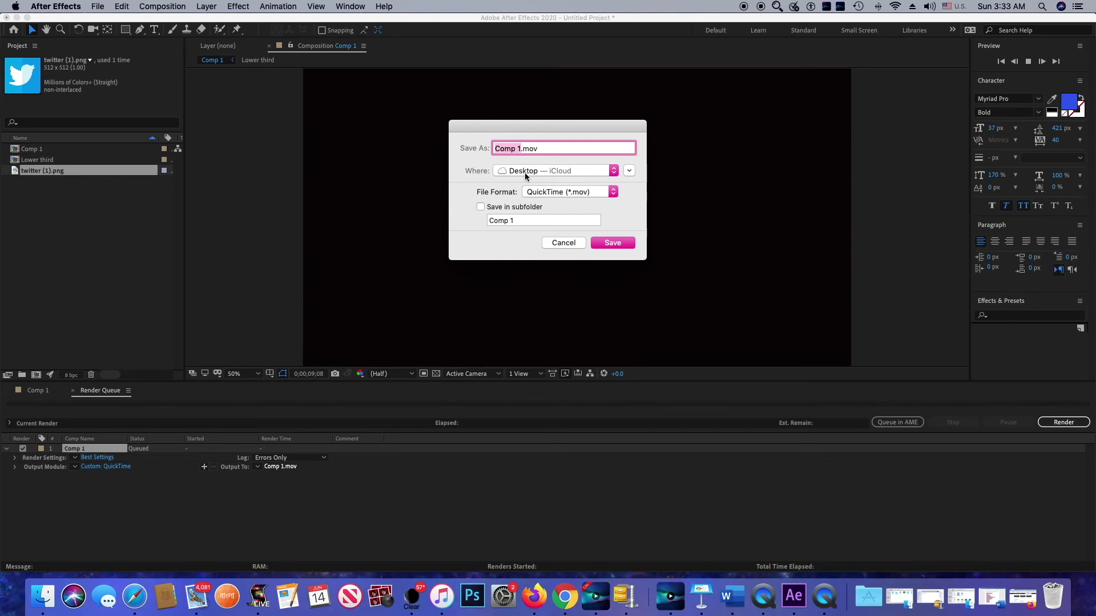
pyautogui.doubleClick(547, 148)
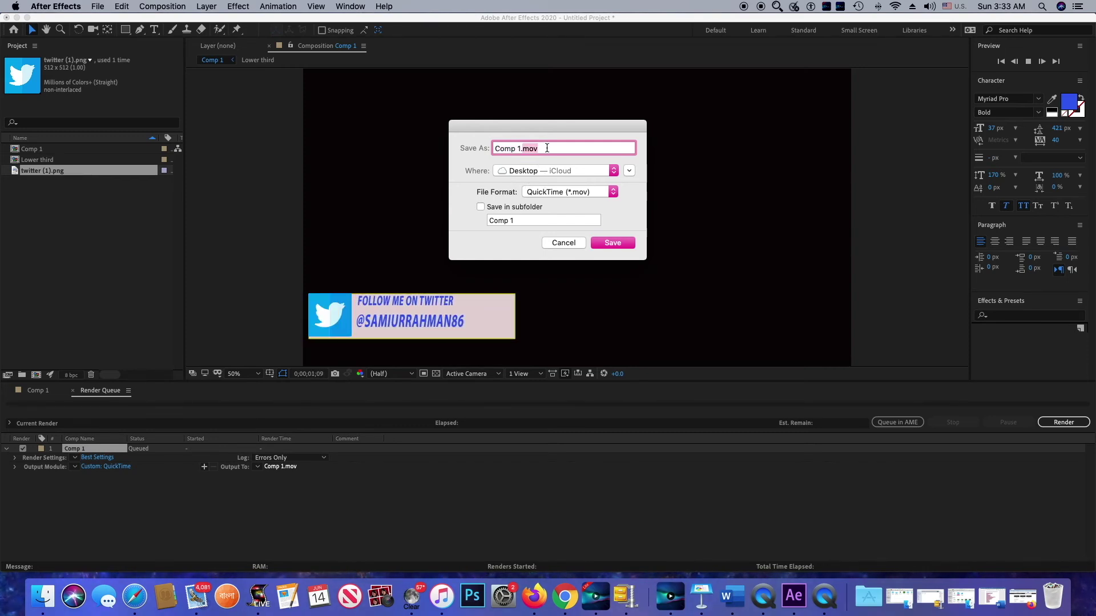
pyautogui.press('super+a')
pyautogui.write('lower third 4')
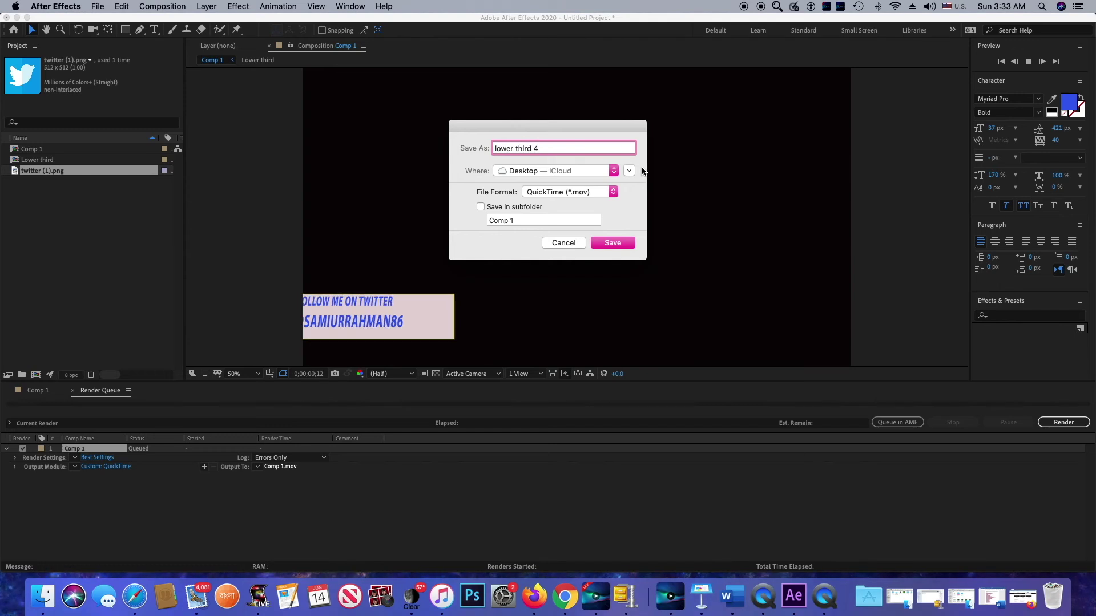
pyautogui.click(613, 244)
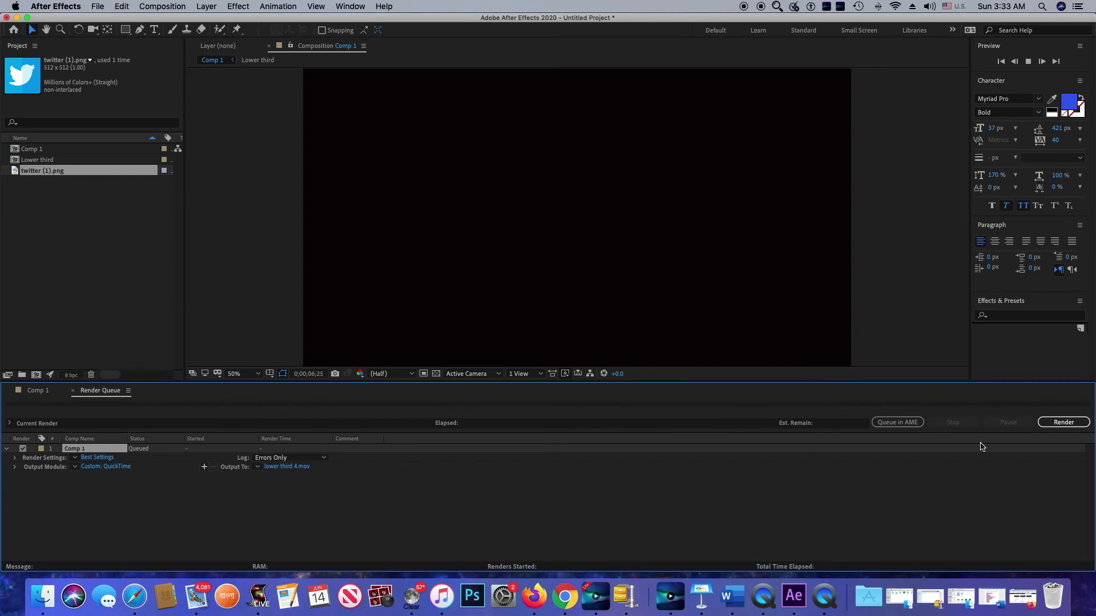
pyautogui.click(1065, 423)
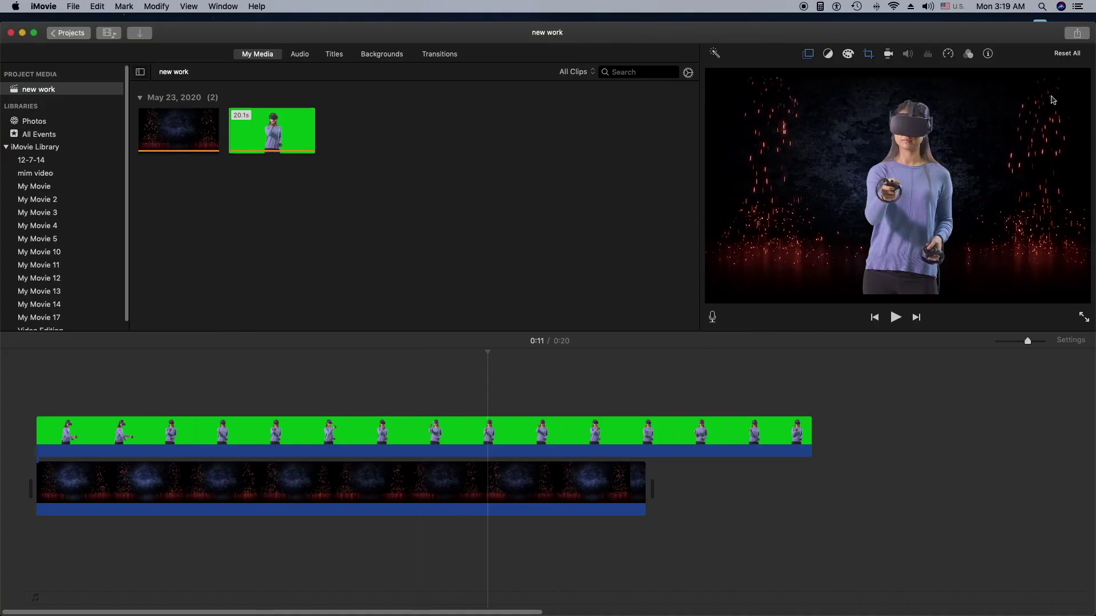
# - Choose Share > File to open export settings for the 'new work' project
pyautogui.click(1078, 35)
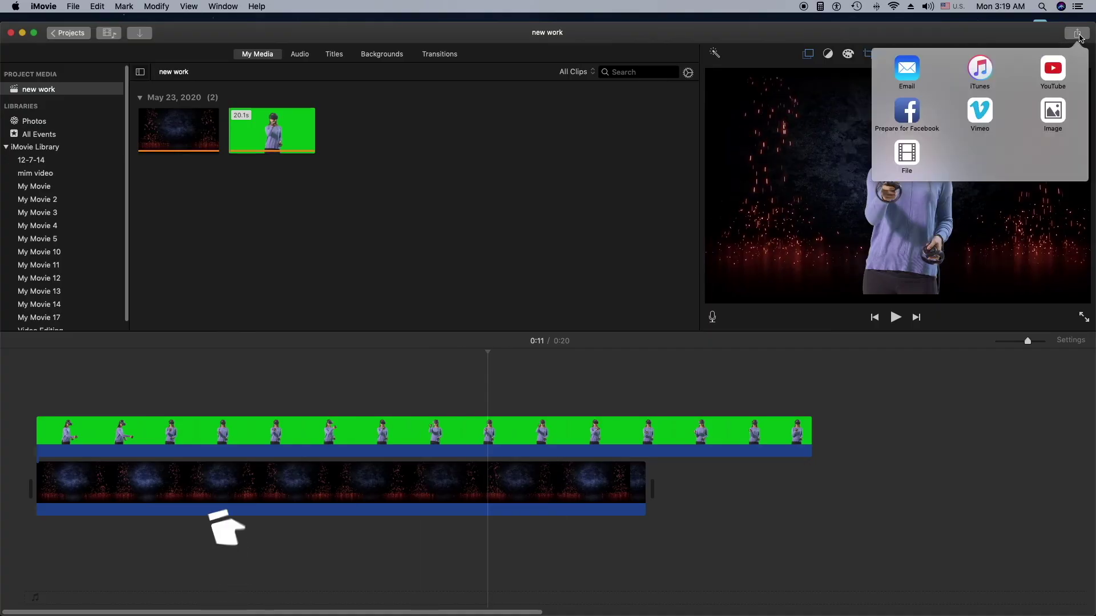
pyautogui.click(910, 154)
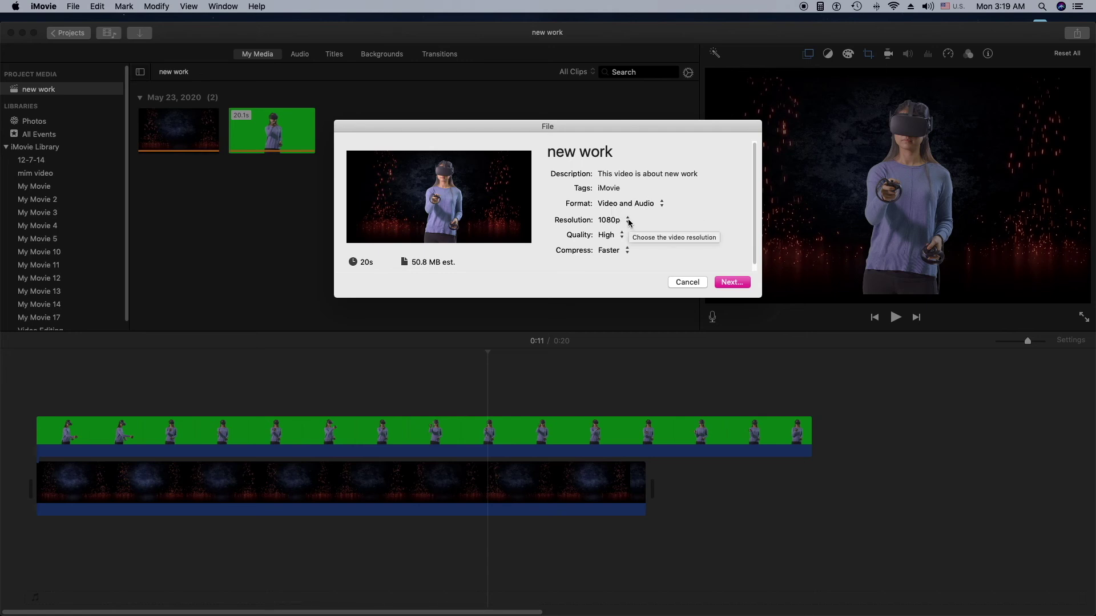
# - Keep the export resolution at 1080p and continue to the Save As sheet
pyautogui.click(627, 220)
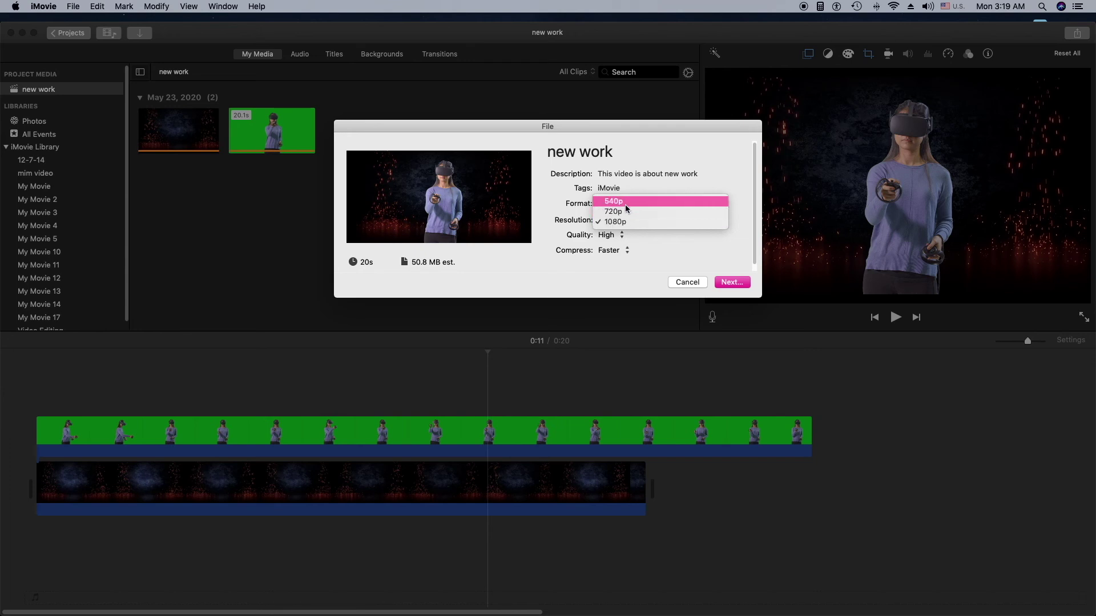
pyautogui.click(610, 228)
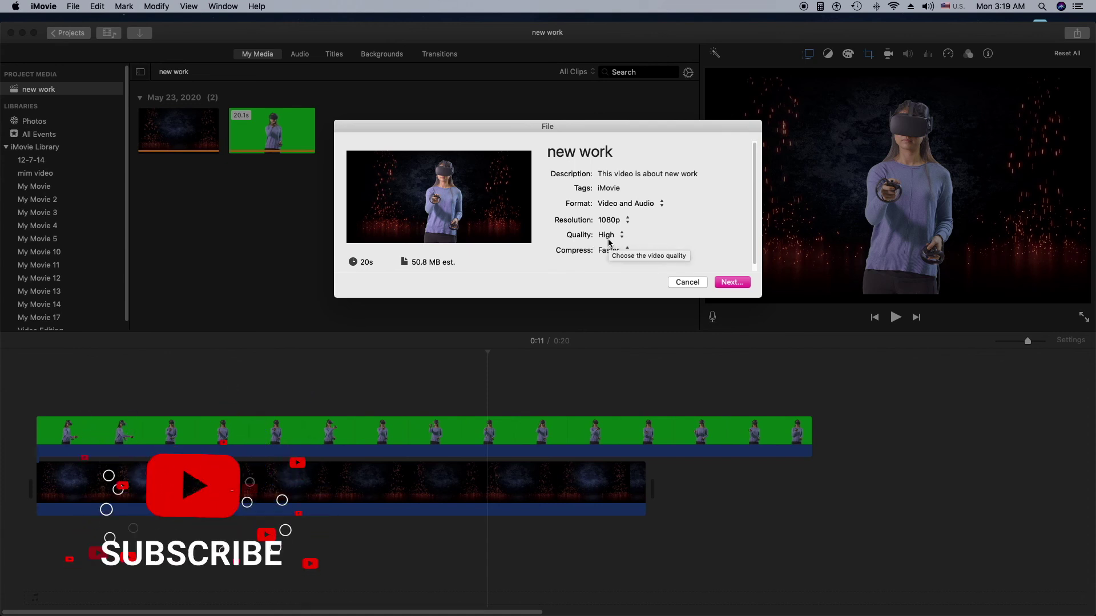
pyautogui.click(732, 282)
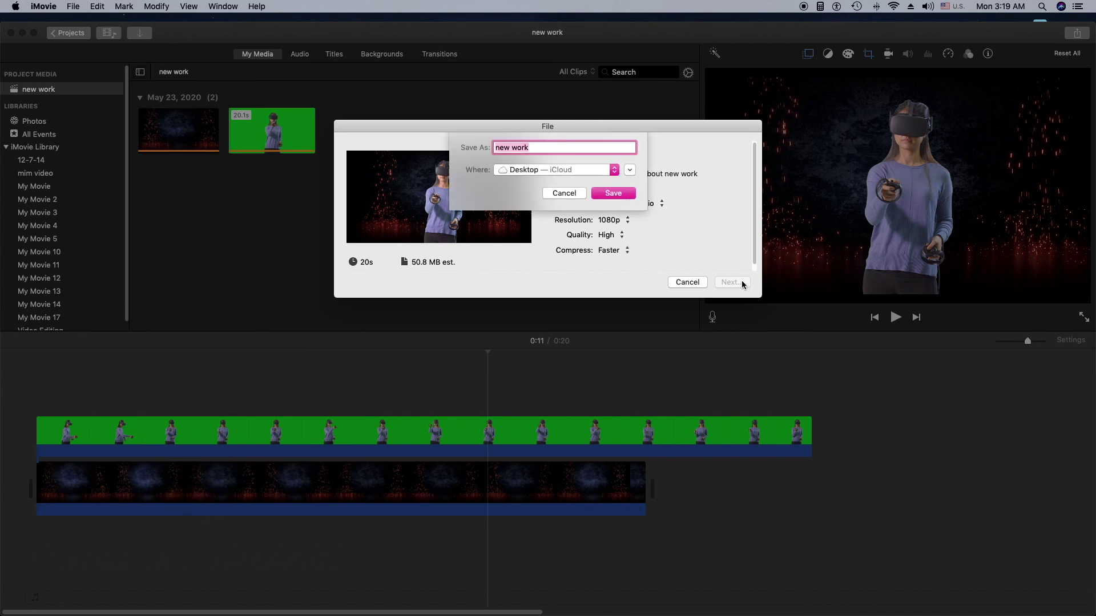
# - Save the iMovie export as 'video1' on the Desktop
pyautogui.click(525, 152)
pyautogui.press('BackSpace')
pyautogui.press('BackSpace')
pyautogui.press('BackSpace')
pyautogui.press('BackSpace')
pyautogui.press('BackSpace')
pyautogui.press('BackSpace')
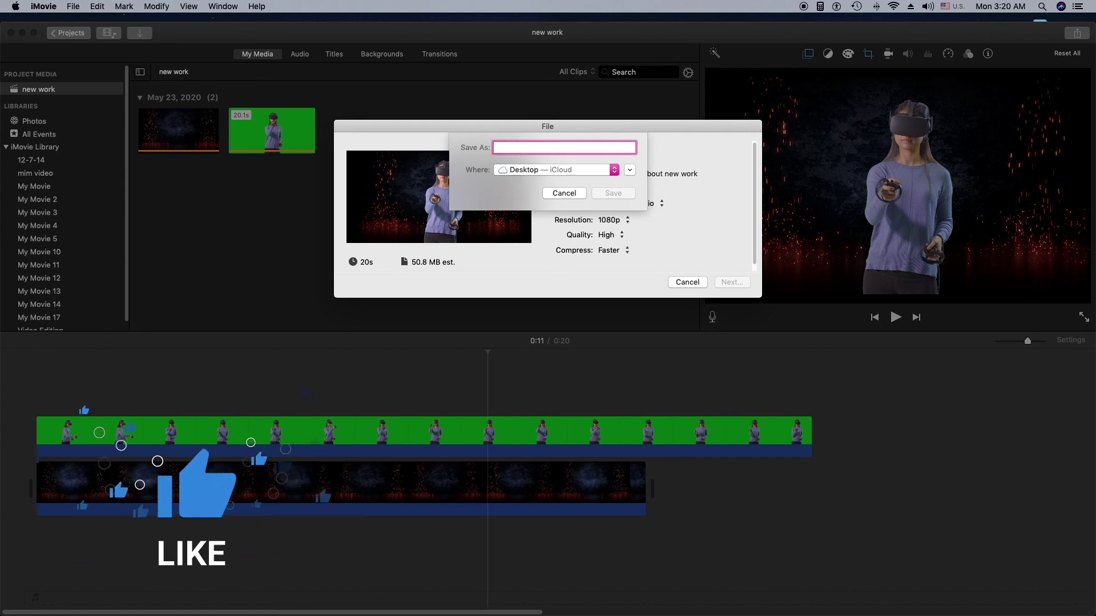
pyautogui.write('video1')
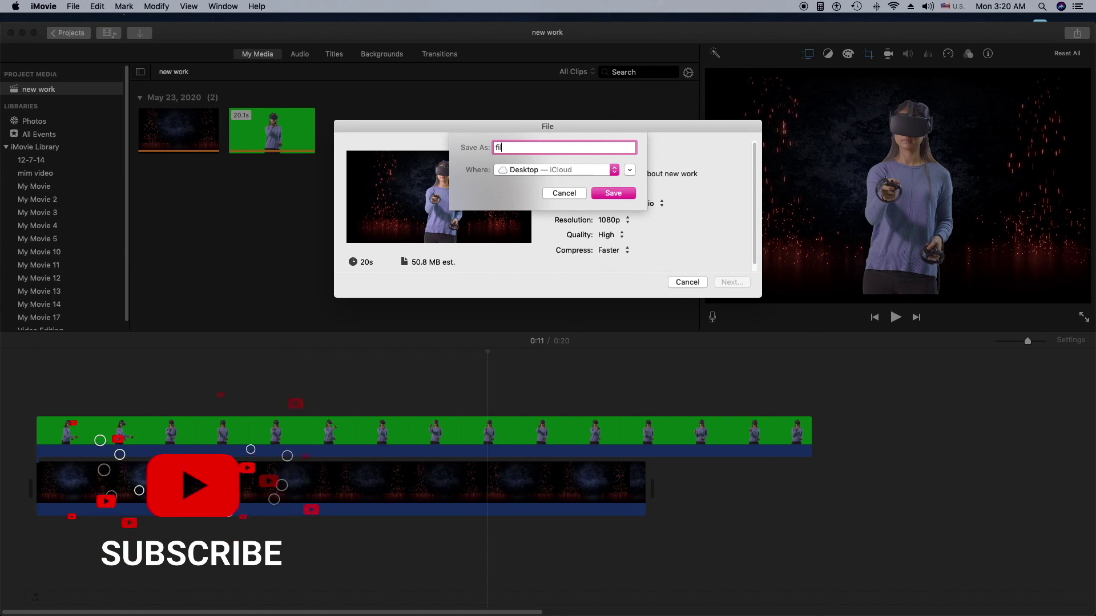
pyautogui.click(614, 194)
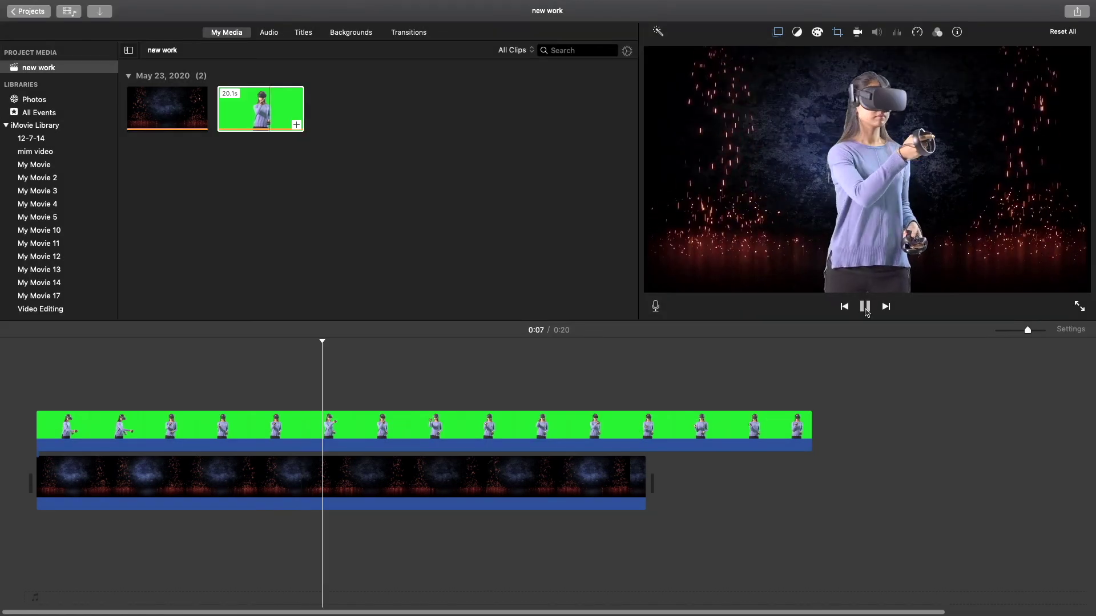
pyautogui.click(865, 308)
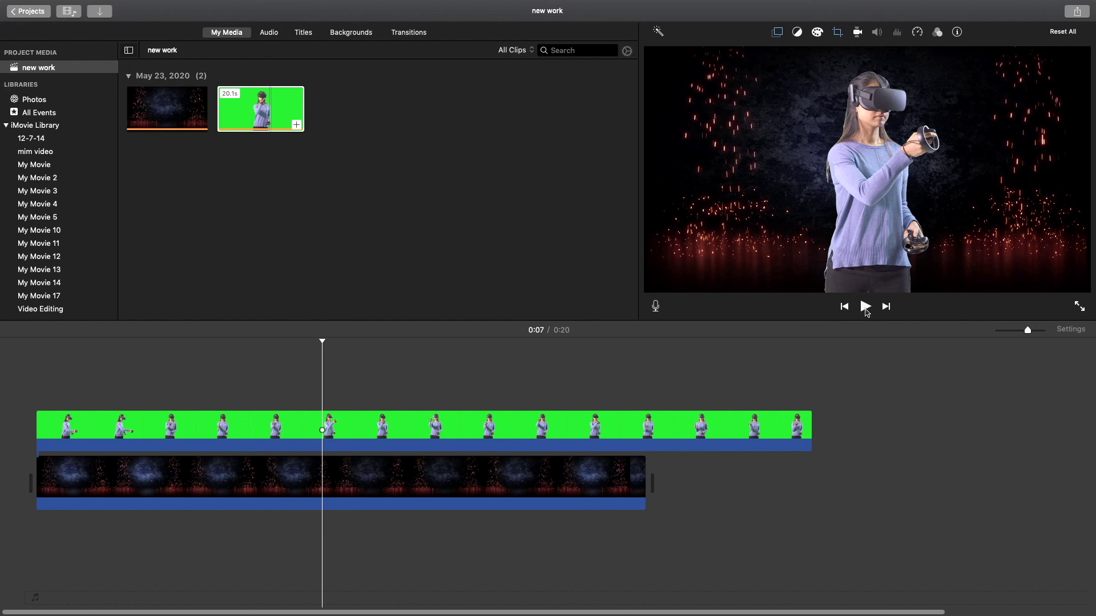